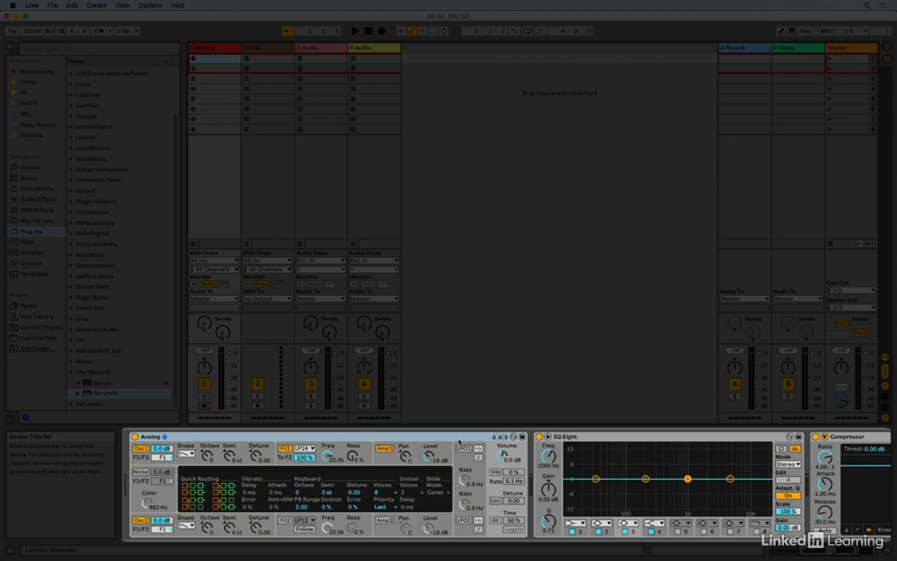
Fold the EQ Eight device in the chain and unfold it again
left_click(656, 439)
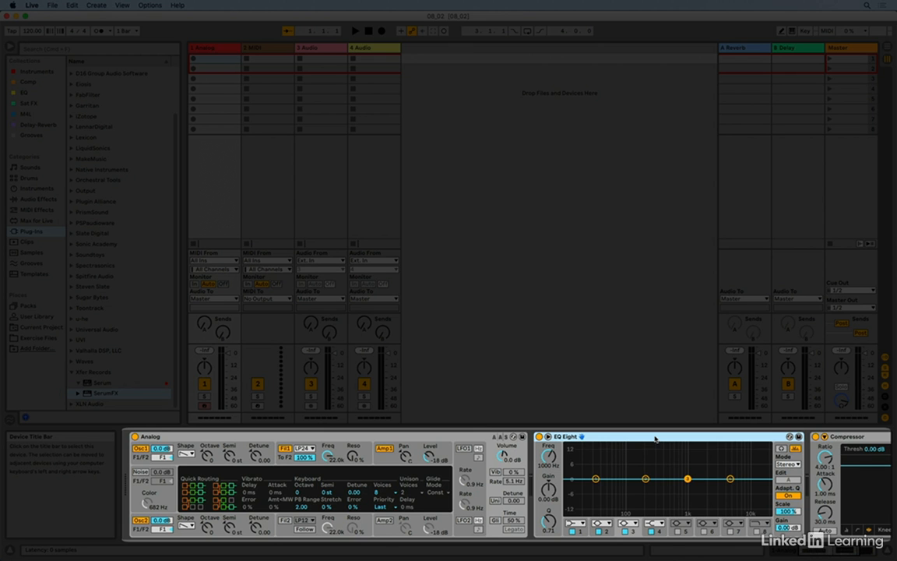
double_click(655, 439)
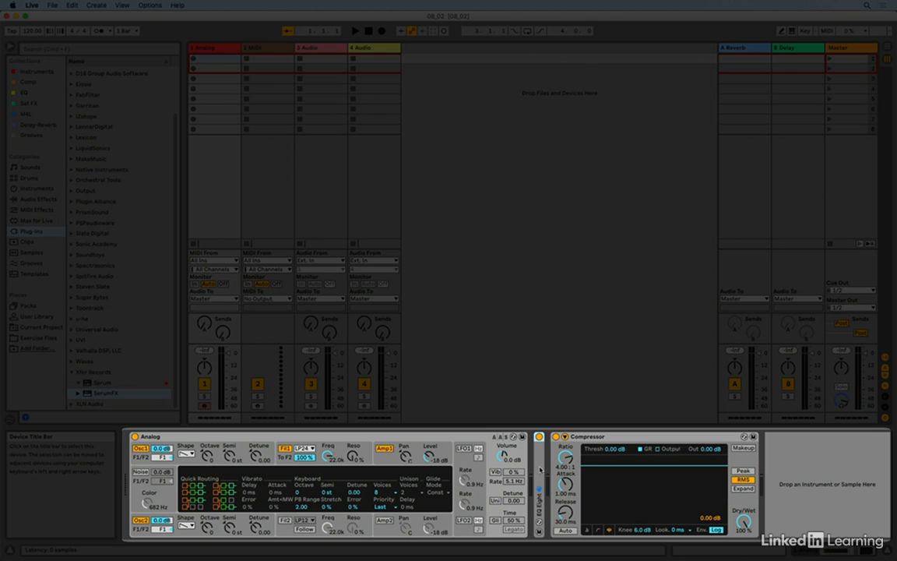
double_click(539, 468)
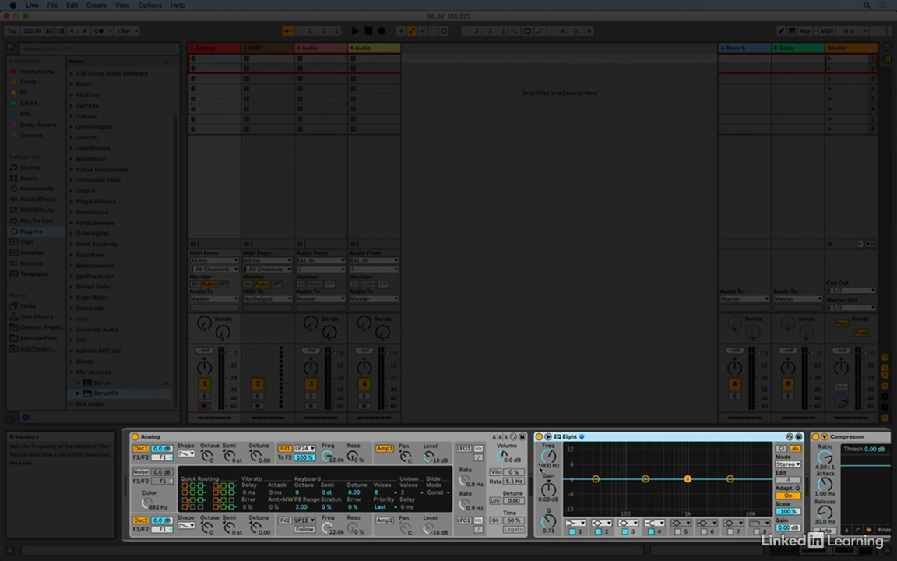
Move the Compressor ahead of EQ Eight in the device chain and try placing it before the Analog instrument
scroll(540, 469, "right", 5)
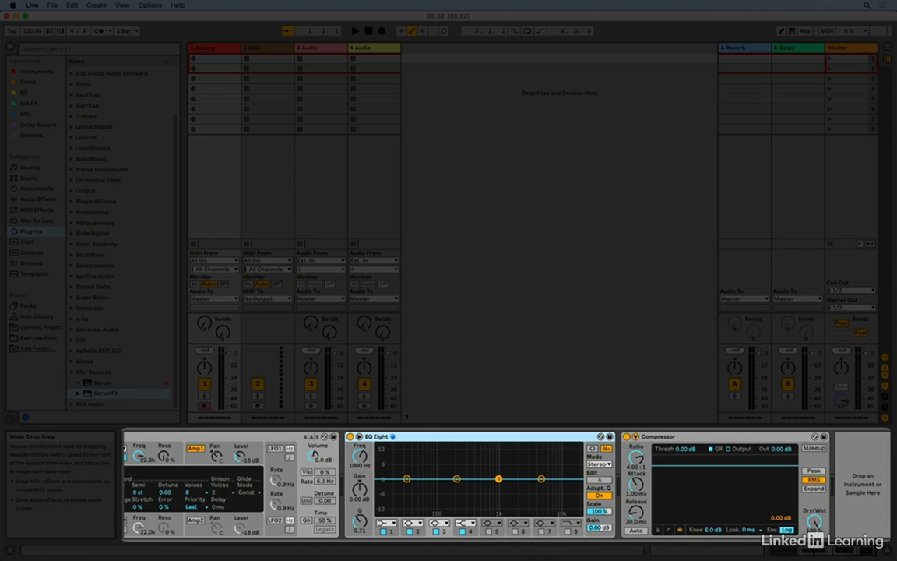
left_click(701, 438)
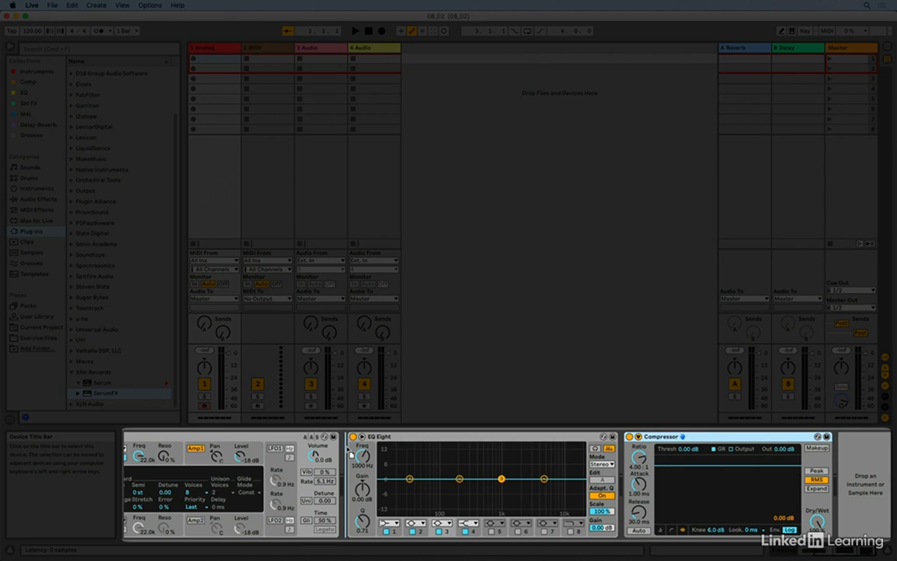
left_click_drag(348, 450, 347, 449)
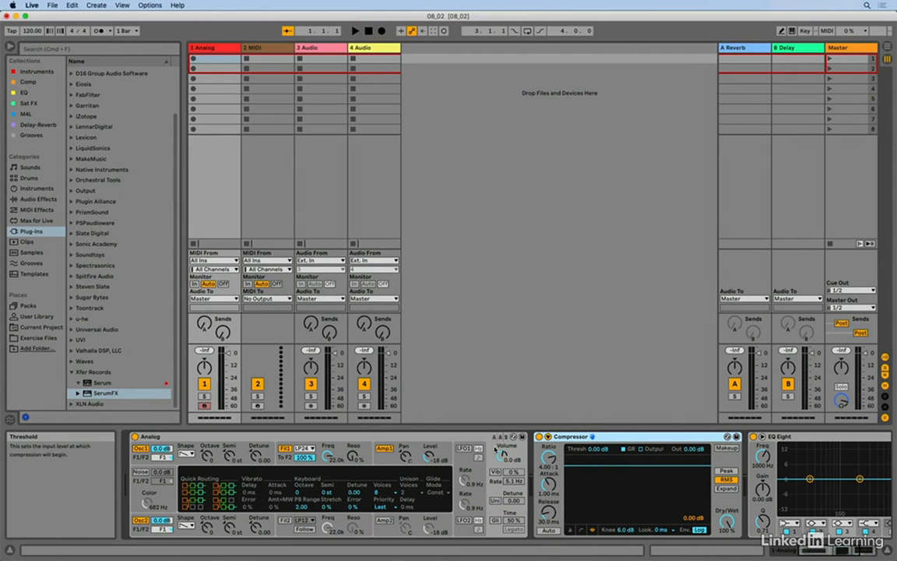
left_click_drag(604, 440, 187, 441)
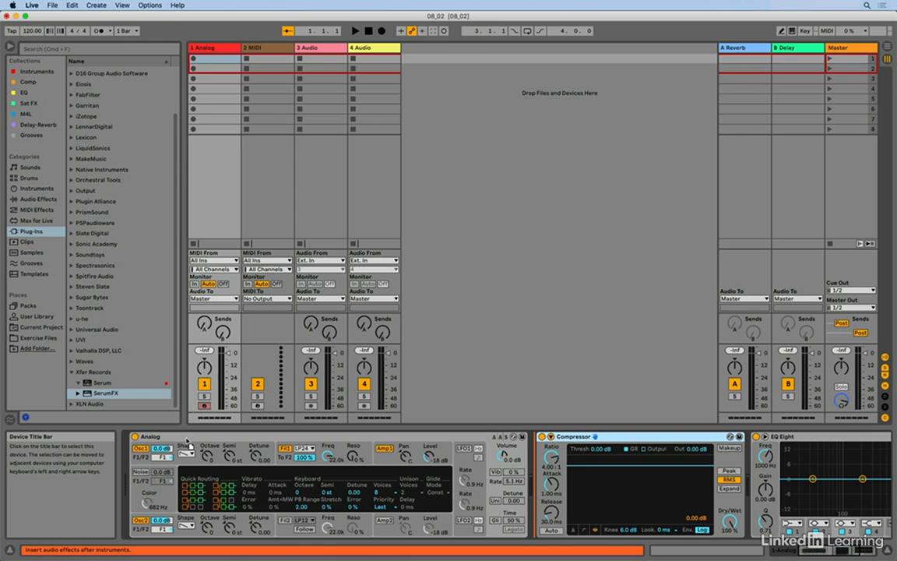
left_click_drag(187, 442, 531, 452)
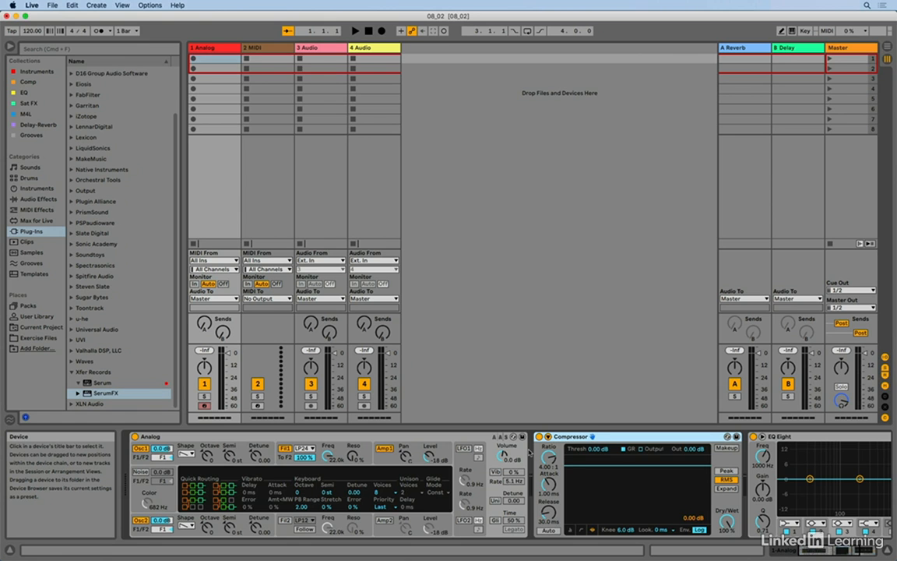
Place a copy of the Compressor at the end of the chain and duplicate that copy once
scroll(529, 452, "right", 5)
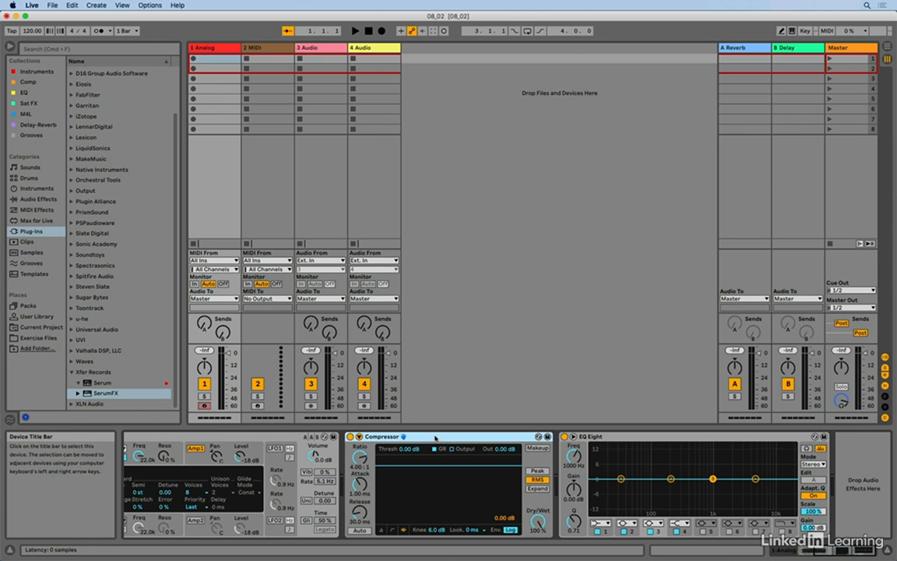
left_click_drag(435, 438, 837, 452)
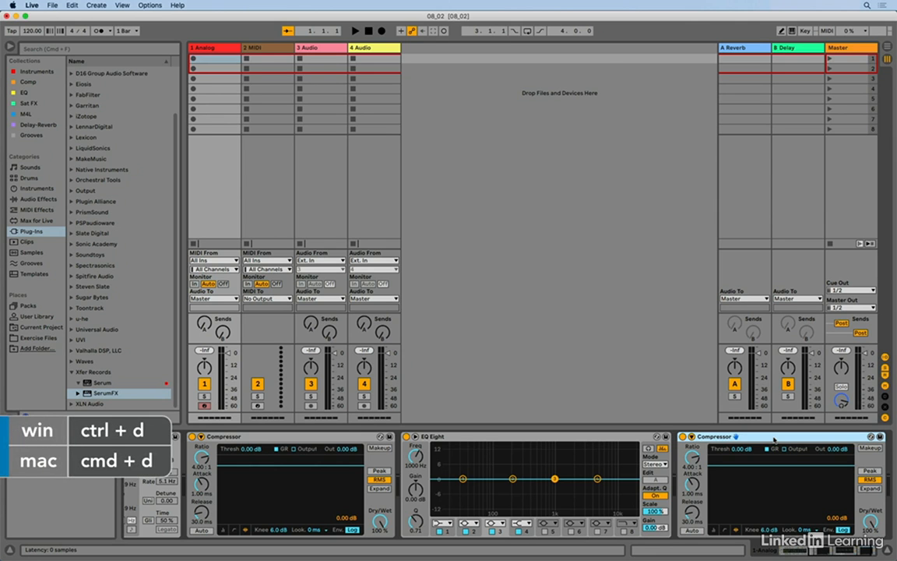
key("super+d")
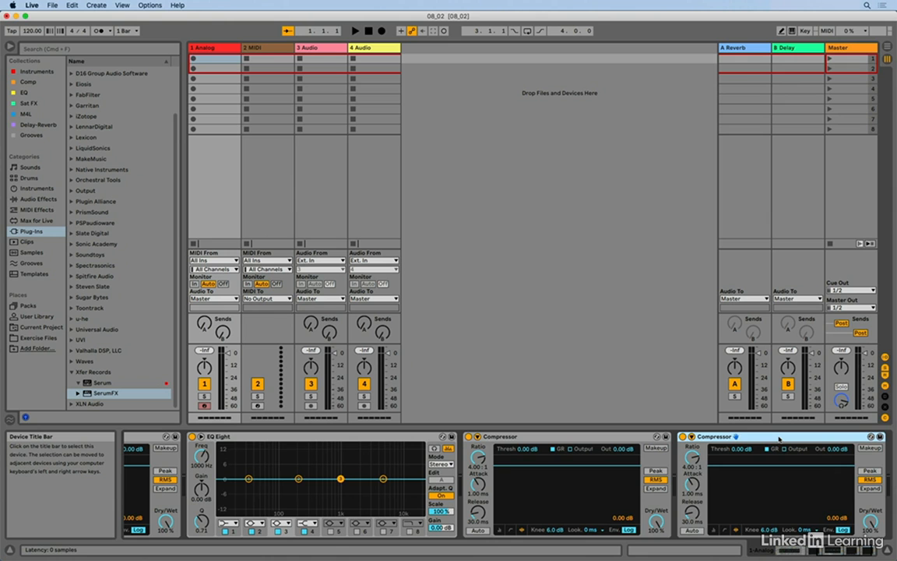
Fold the two copied Compressors and the EQ Eight device
double_click(778, 438)
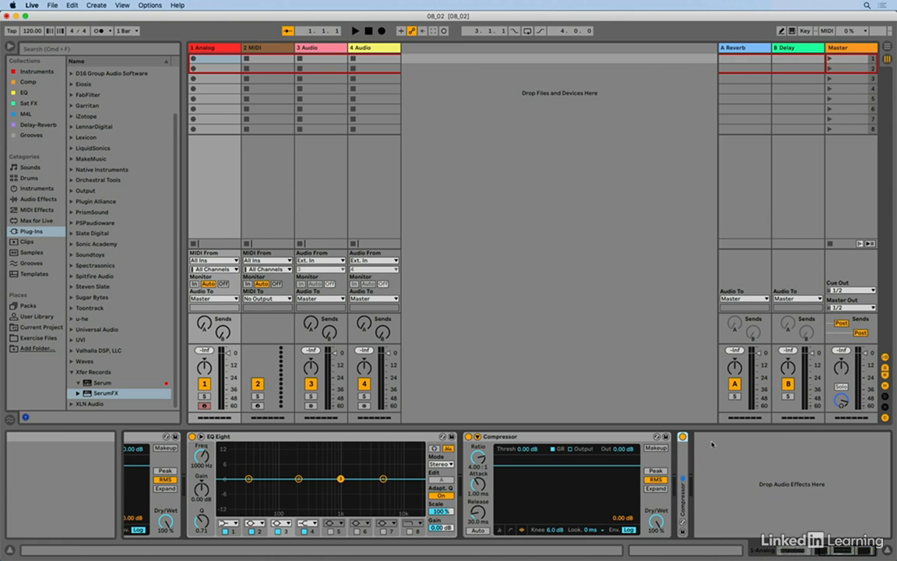
double_click(595, 438)
double_click(338, 436)
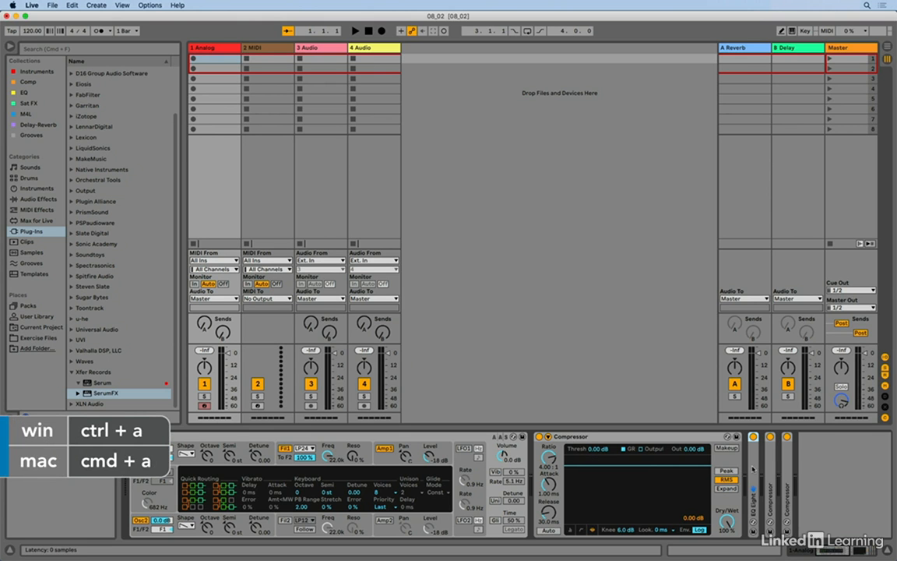
Copy all devices of the Analog track and paste them onto the 2 MIDI track
key("super+a")
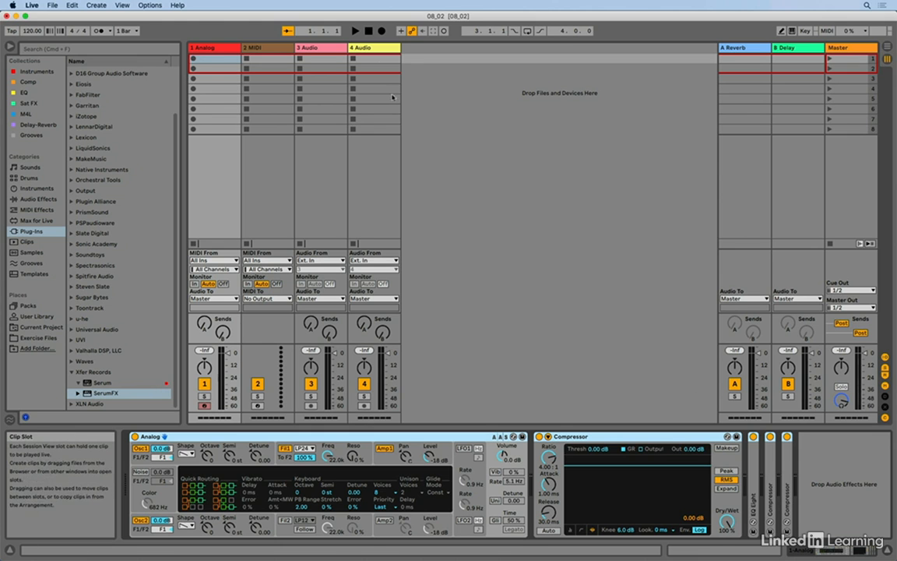
left_click(273, 51)
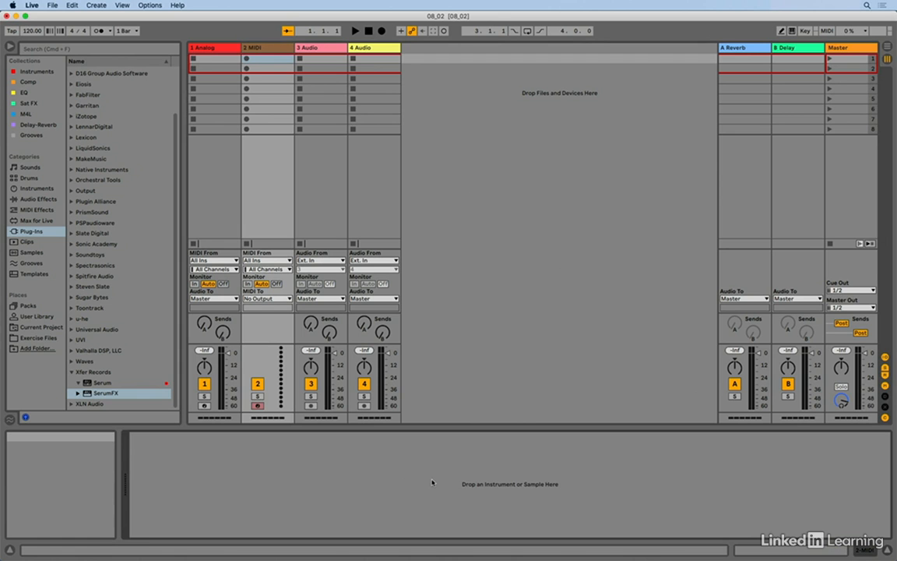
key("super+v")
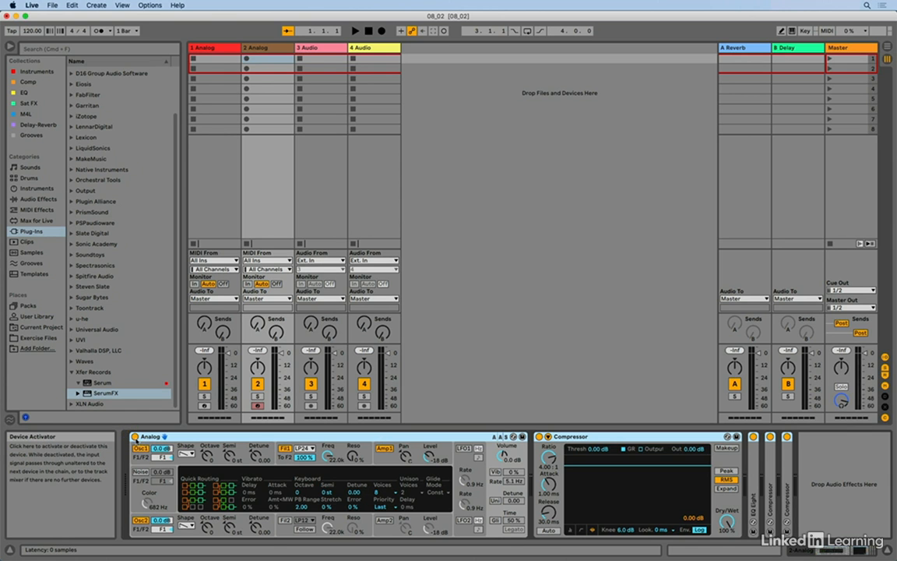
Deactivate and reactivate all the pasted devices together, twice
left_click(136, 437)
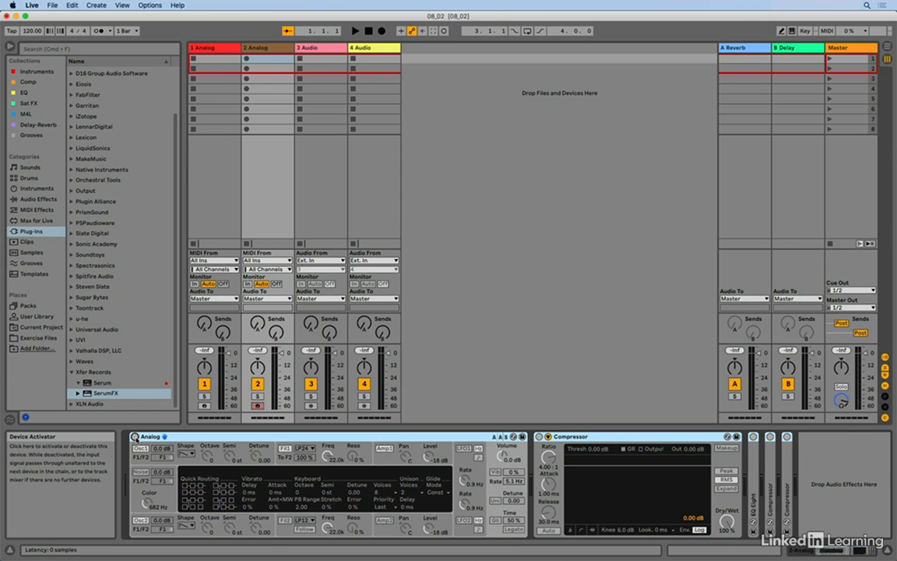
left_click(136, 437)
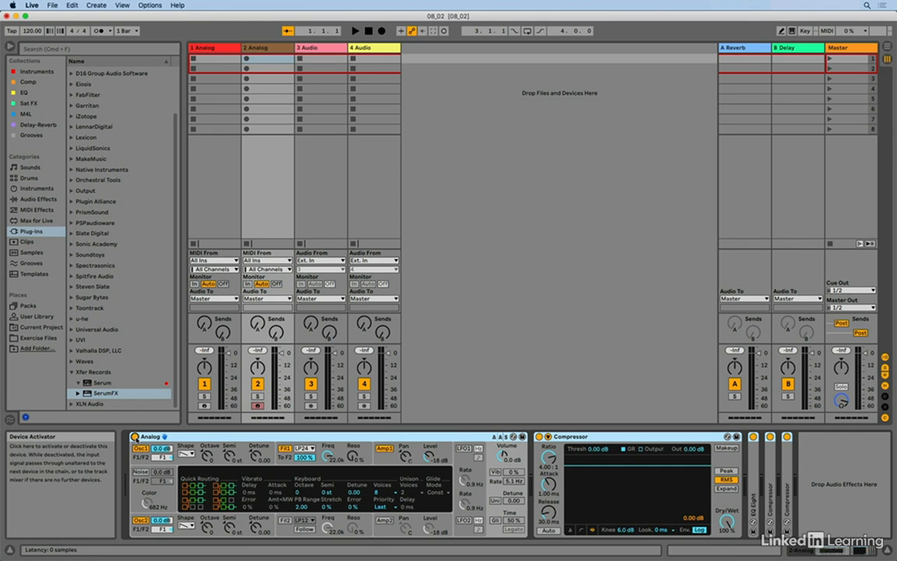
left_click(136, 437)
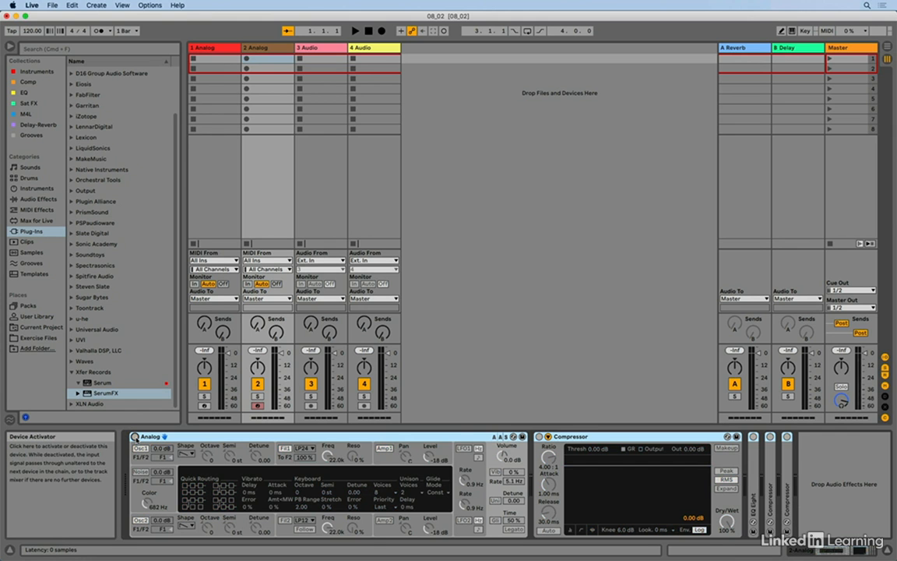
left_click(135, 437)
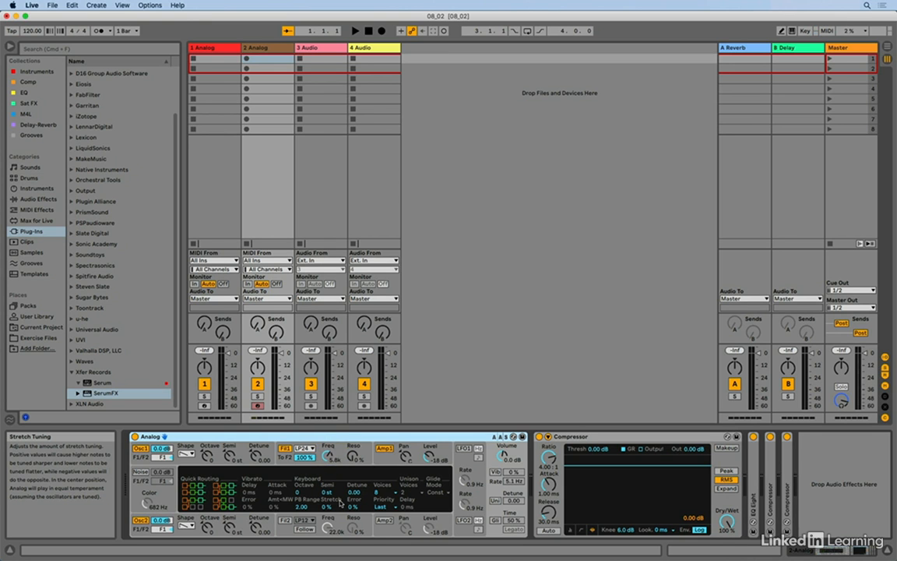
Hot-swap the second track's Analog instrument, trying the Bass Pluck.adv preset and settling on Analog Pad.adv, and leave hot-swap mode
left_click(622, 438)
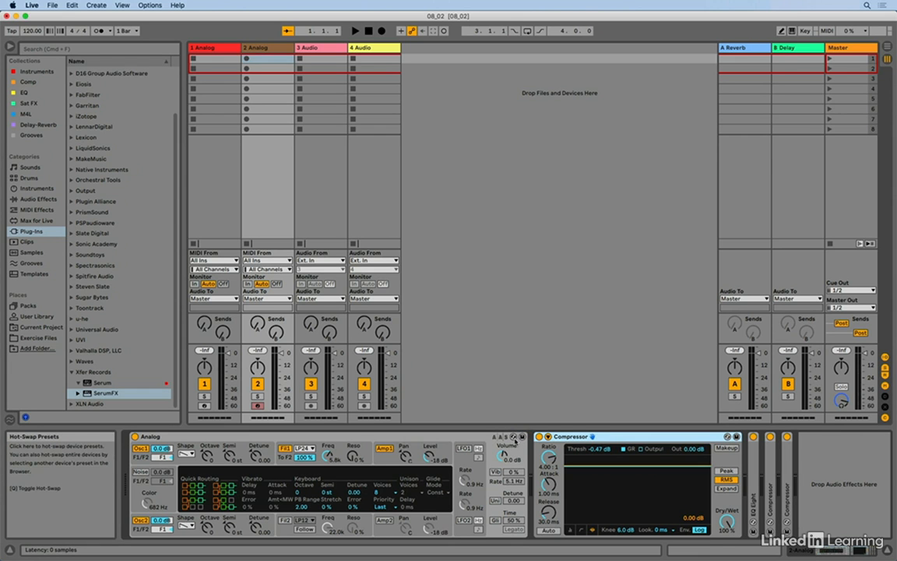
left_click(513, 438)
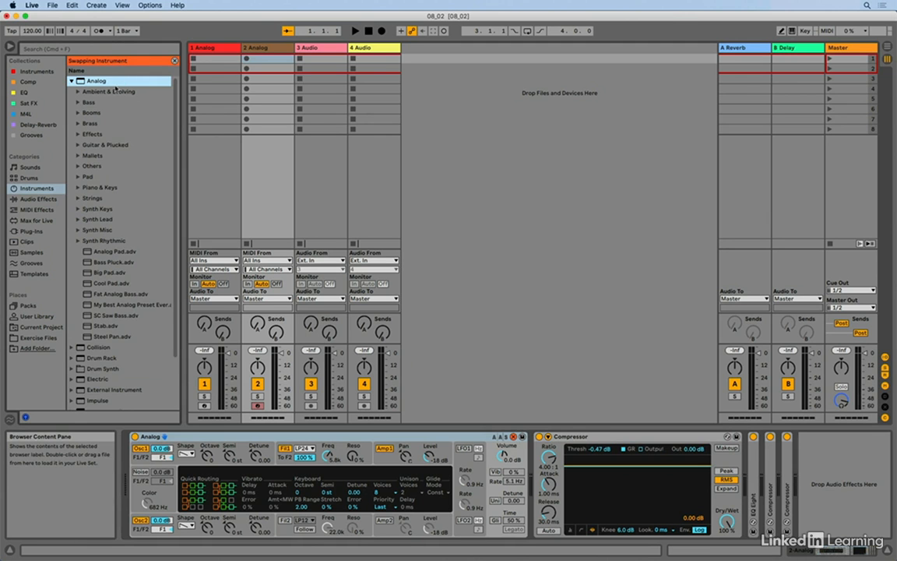
double_click(107, 262)
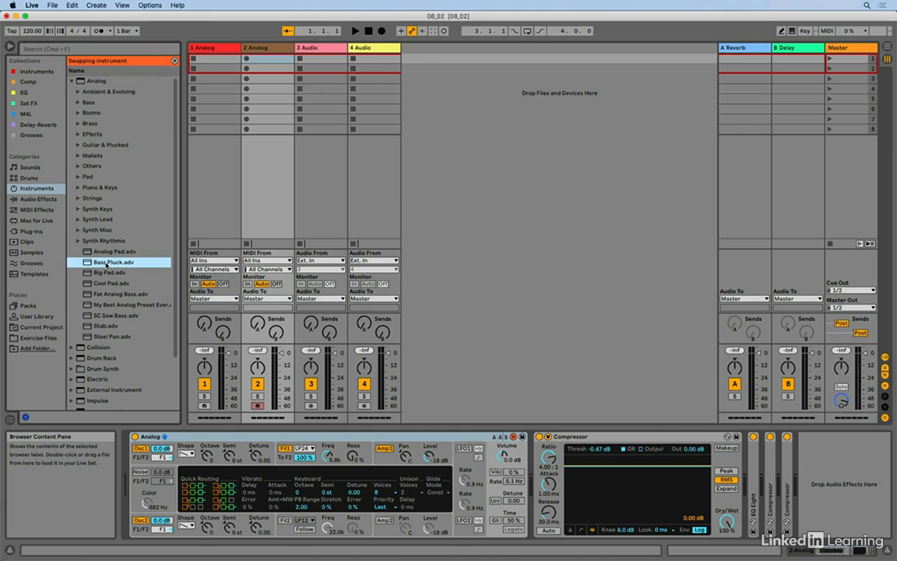
double_click(109, 251)
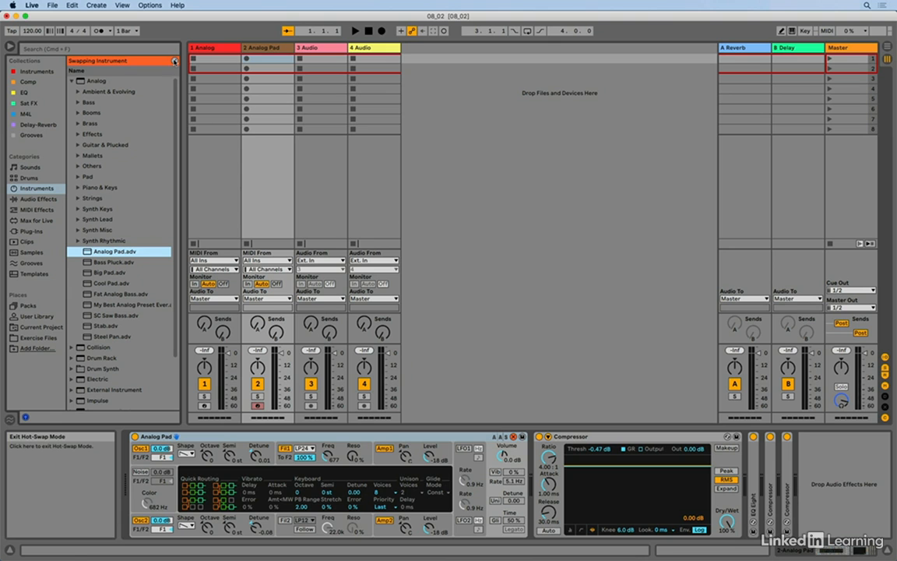
left_click(514, 437)
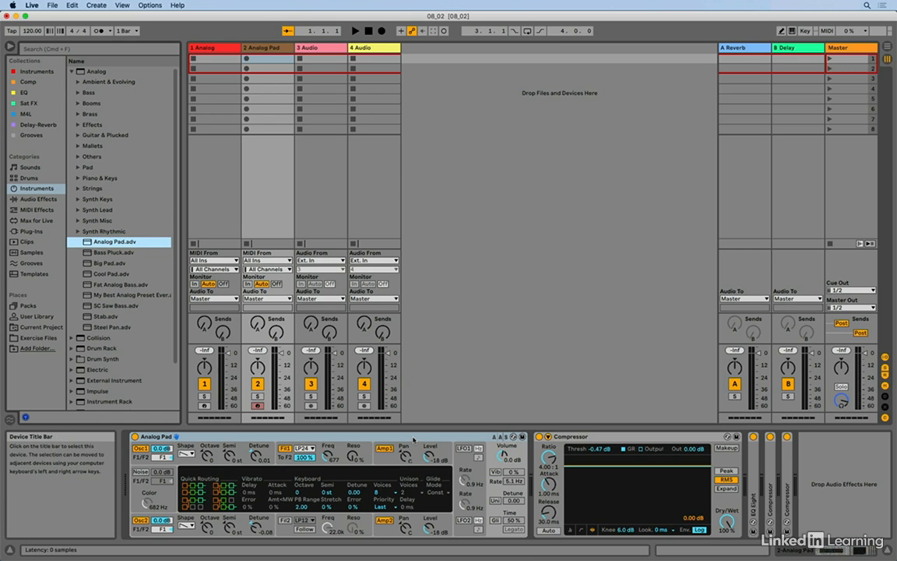
key("q")
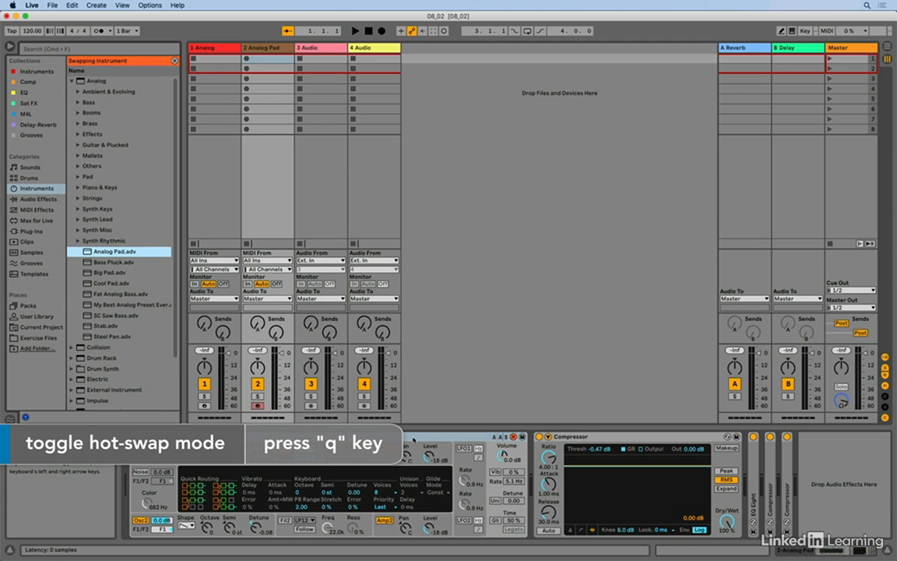
key("q")
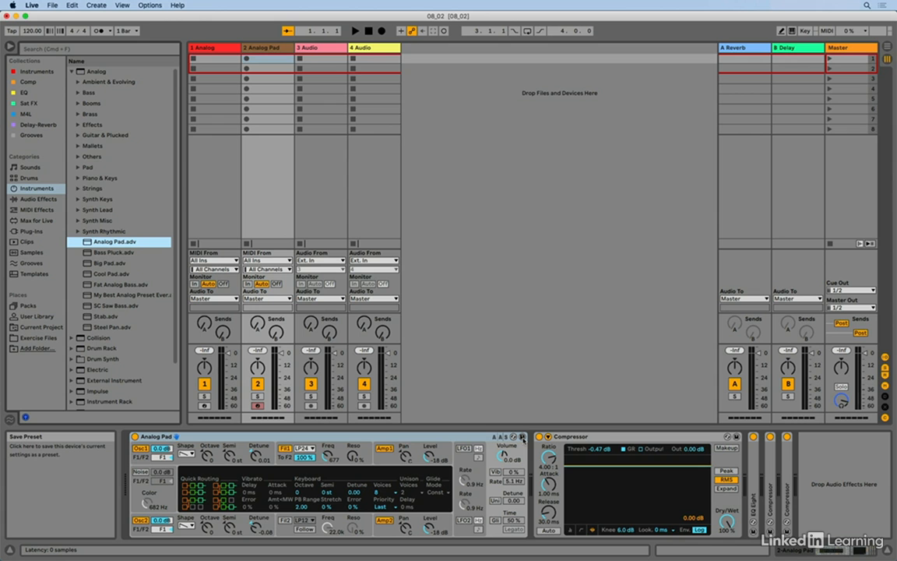
Start saving the Analog Pad device as a preset in the User Library and cancel the naming
left_click(523, 436)
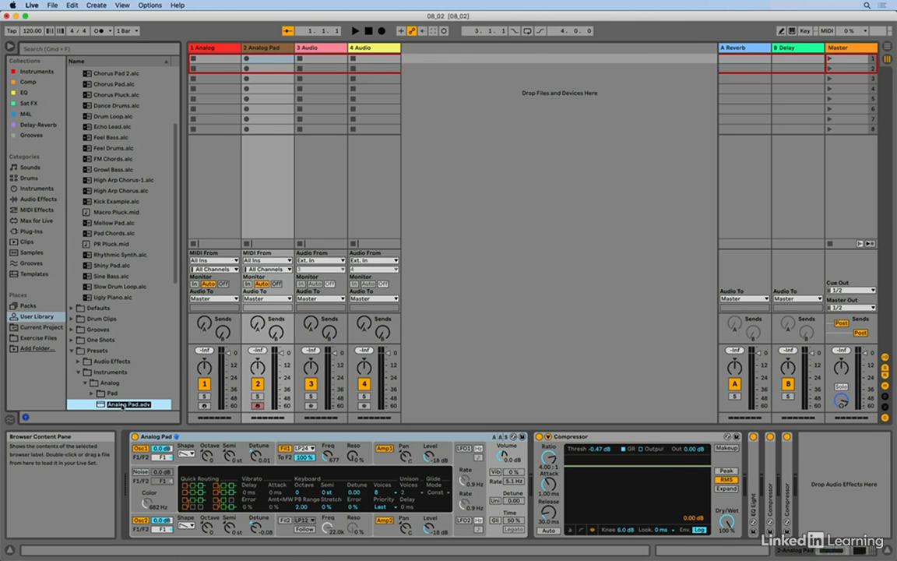
key("Escape")
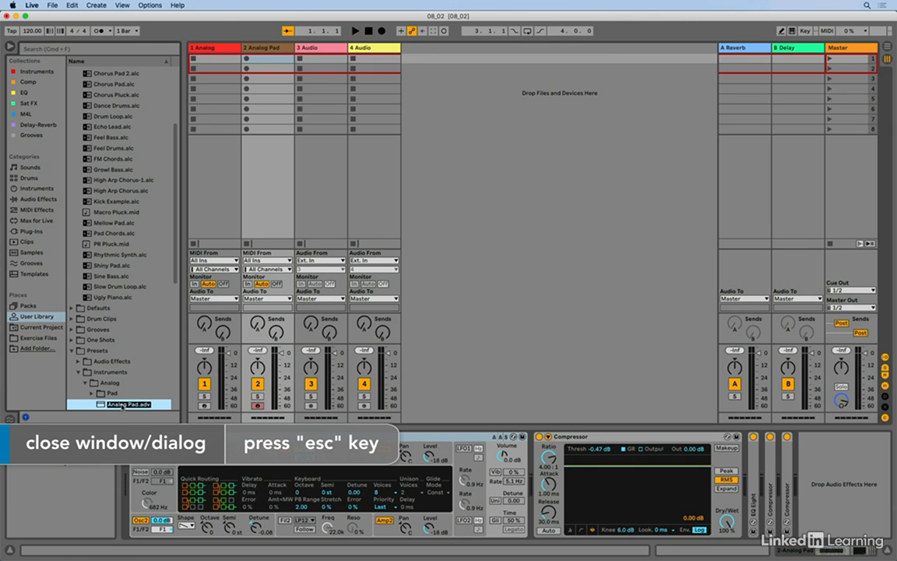
key("Escape")
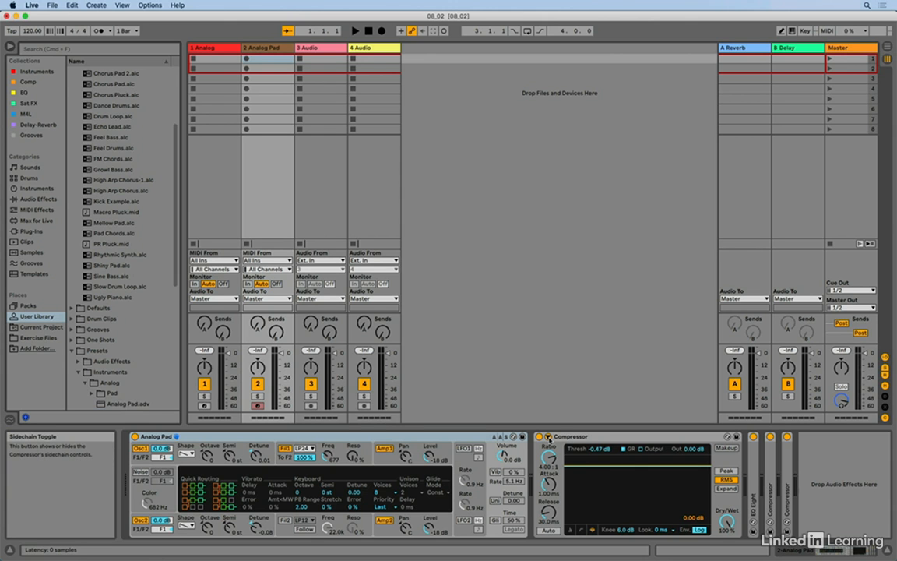
Show the sidechain controls of the unfolded Compressor on the second track
left_click(548, 440)
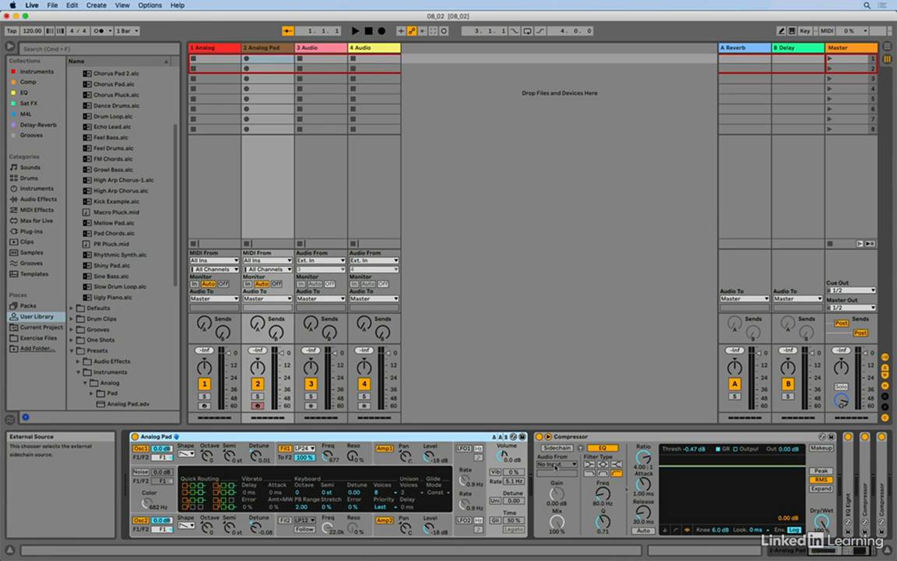
Find Serum among the Xfer Records plug-ins and add it on a new track after 4 Audio
scroll(175, 263, "down", 2)
left_click_drag(176, 265, 178, 315)
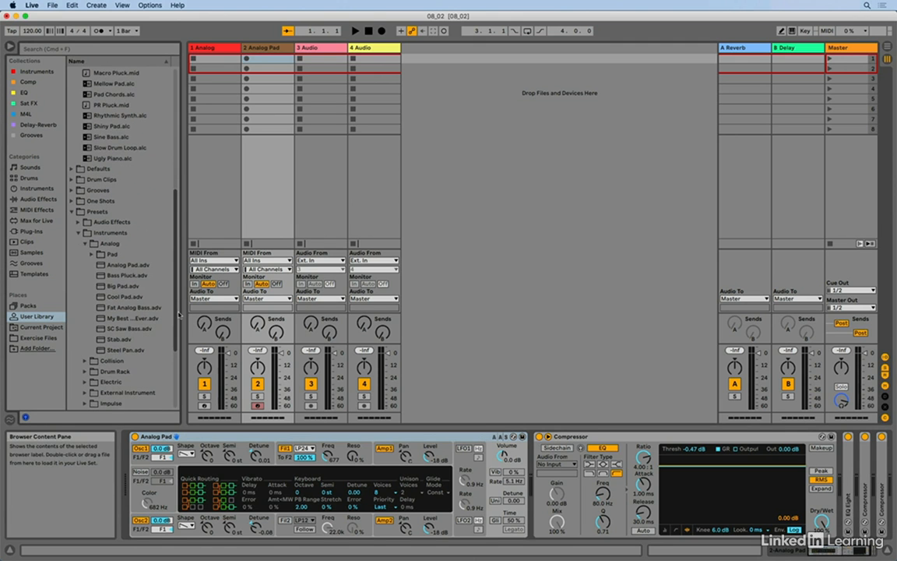
left_click(31, 231)
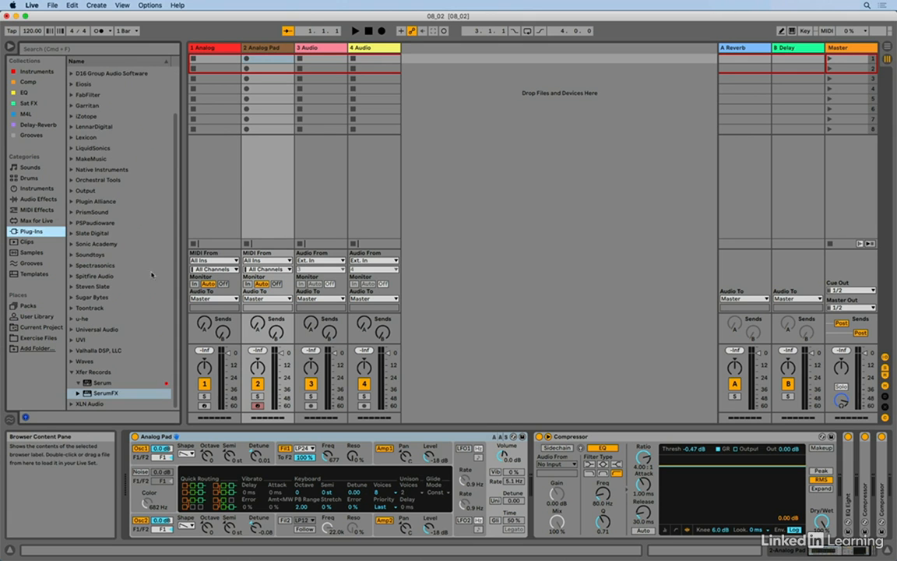
left_click(94, 383)
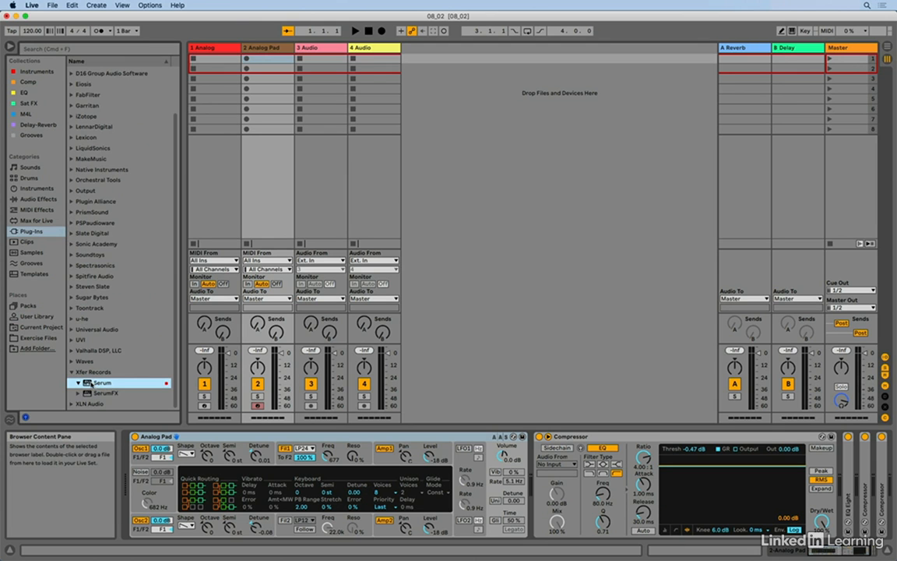
left_click_drag(88, 382, 491, 240)
left_click_drag(488, 237, 488, 235)
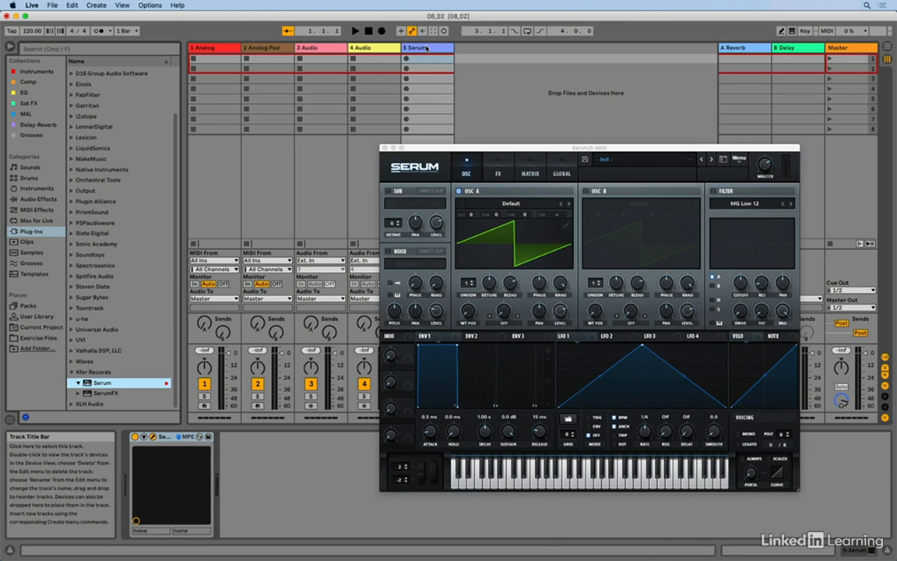
Move the Serum plug-in window slightly up and left, and hide and reshow it several times, leaving it open
left_click_drag(543, 148, 513, 119)
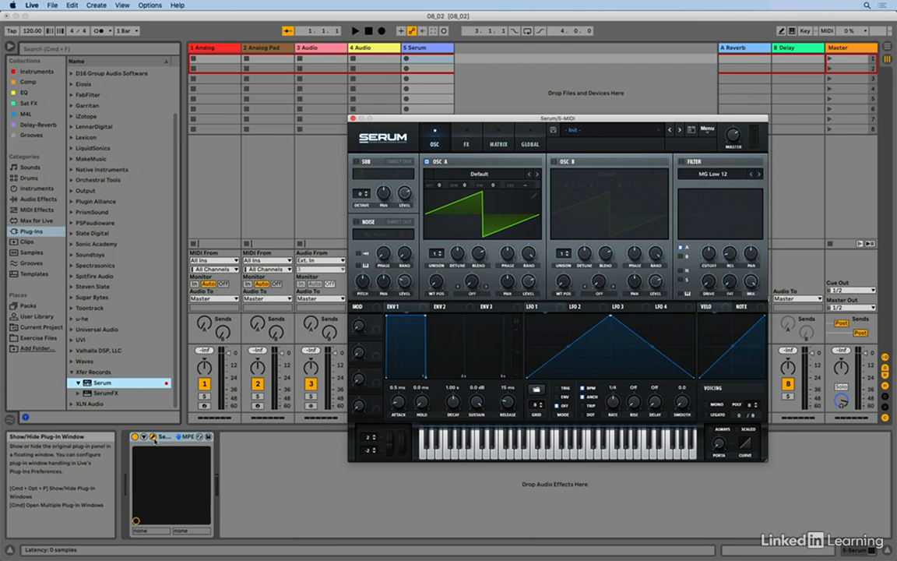
left_click(154, 438)
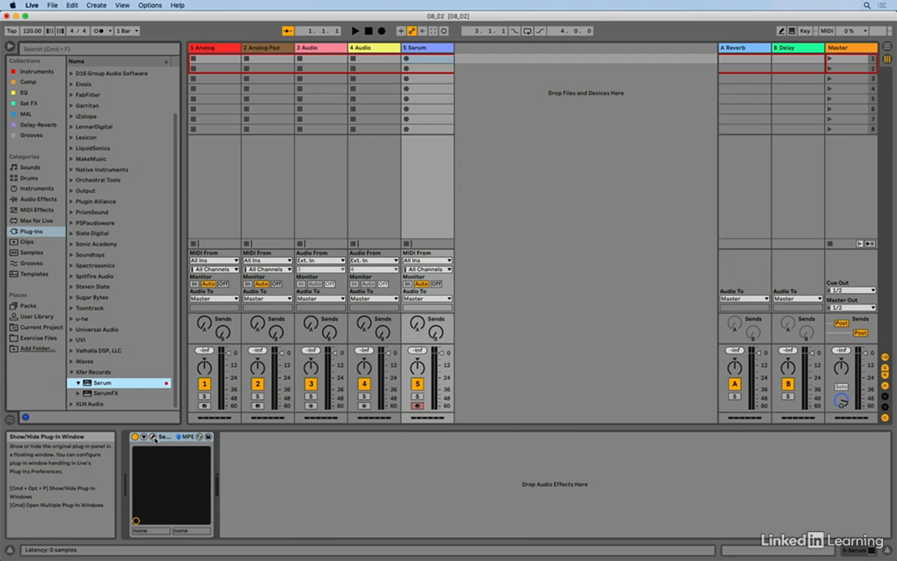
left_click(154, 438)
left_click(154, 438)
left_click(154, 439)
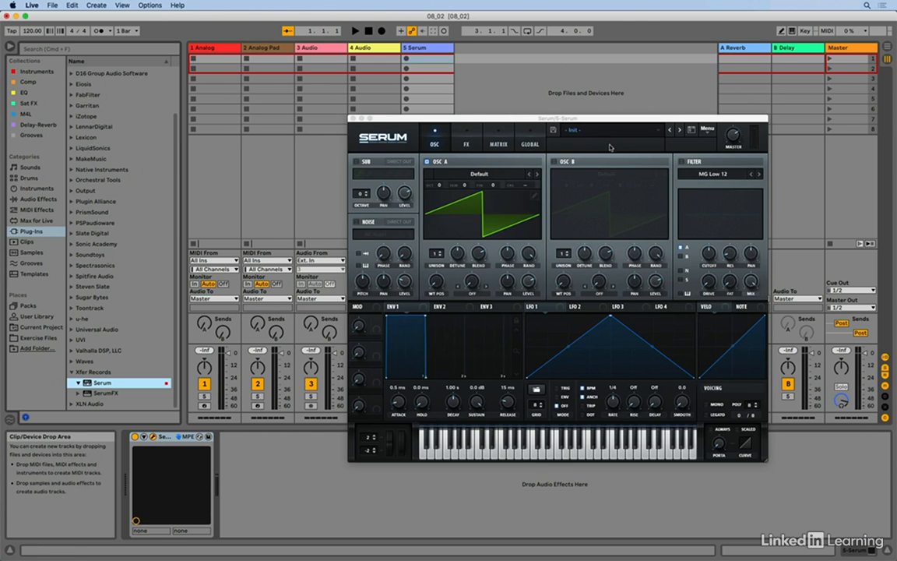
left_click(353, 118)
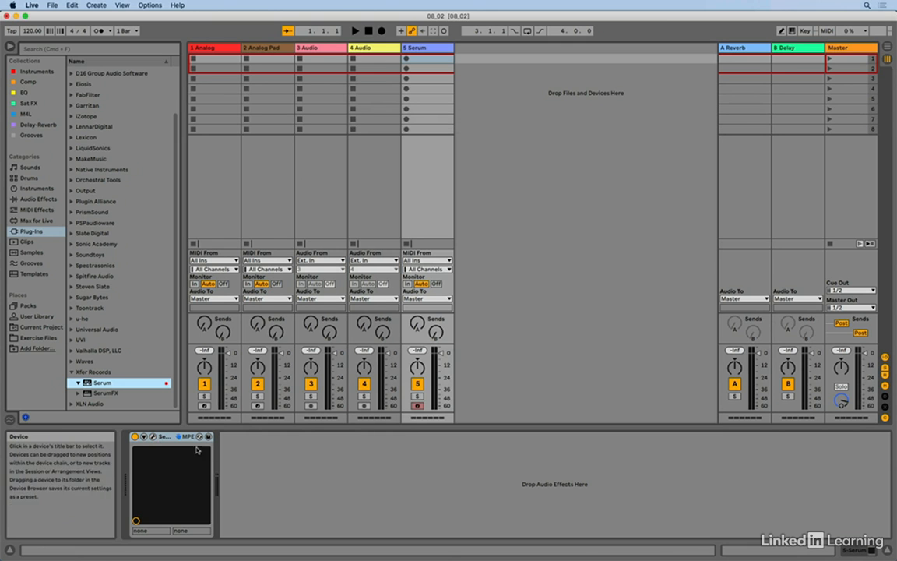
left_click(152, 438)
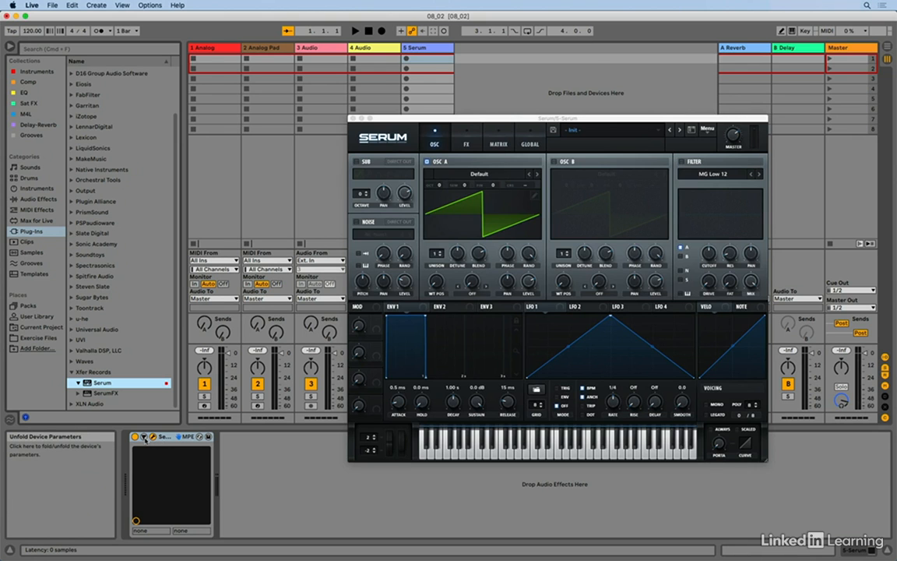
Unfold the Serum device's parameters and use Configure mode to add the filter cutoff and oscillator A's WT Pos to its panel
left_click(144, 438)
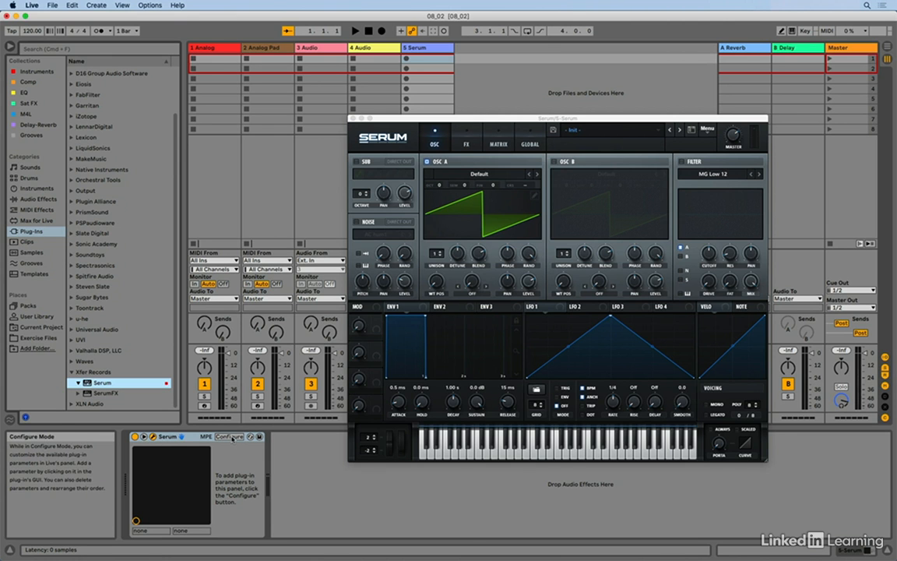
left_click(231, 437)
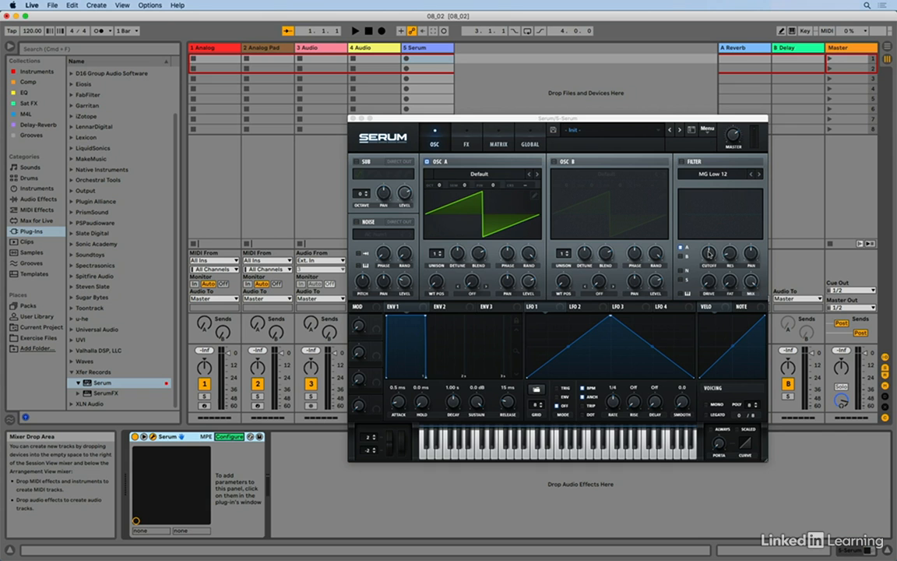
left_click(709, 253)
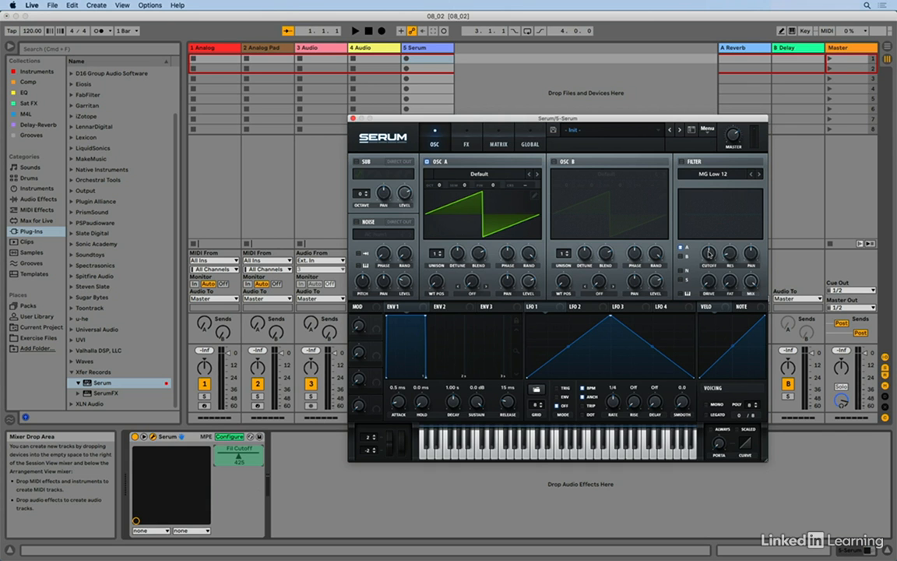
left_click(436, 281)
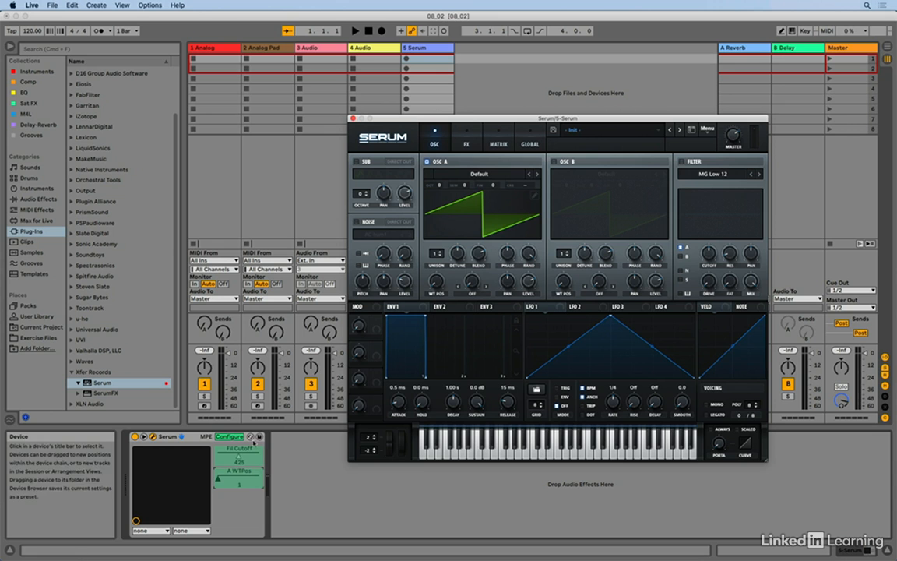
left_click(230, 437)
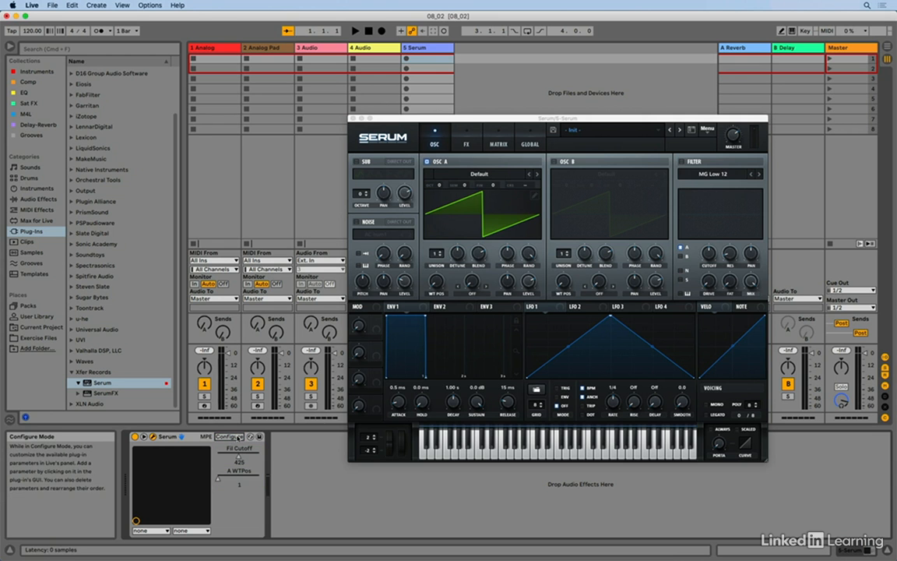
Load the BA 8bitfwap [GI] preset from Serum's Bass (Hard) category and try the Fil Cutoff slider on the device panel
left_click(616, 133)
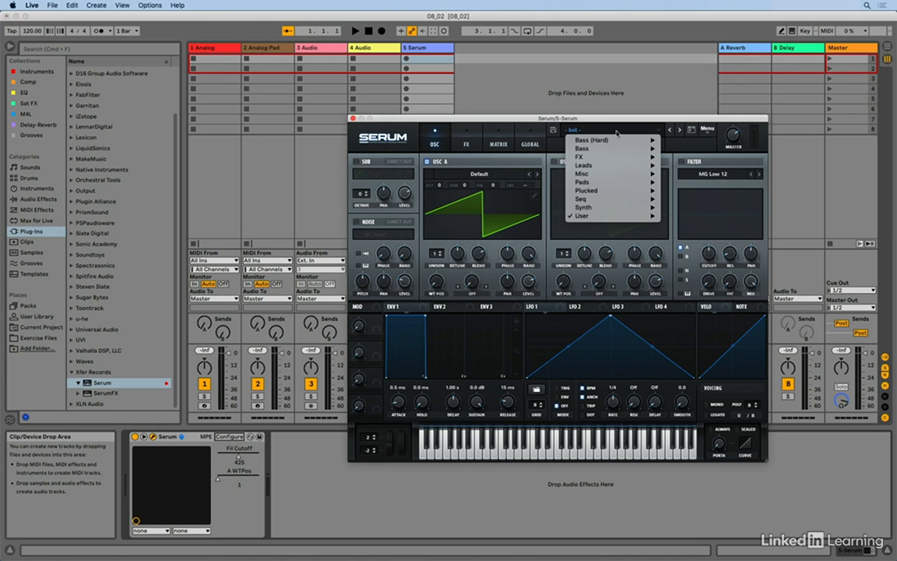
mouse_move(610, 141)
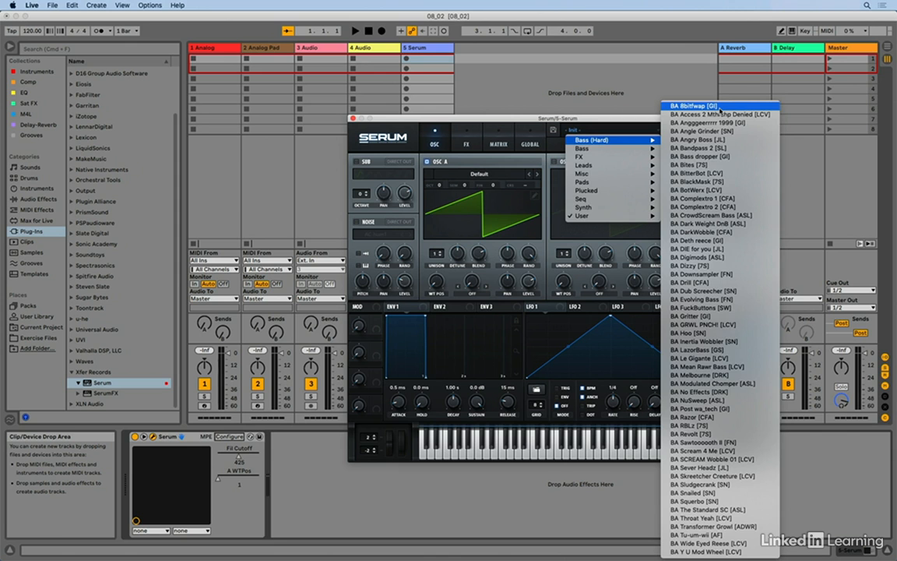
left_click(720, 107)
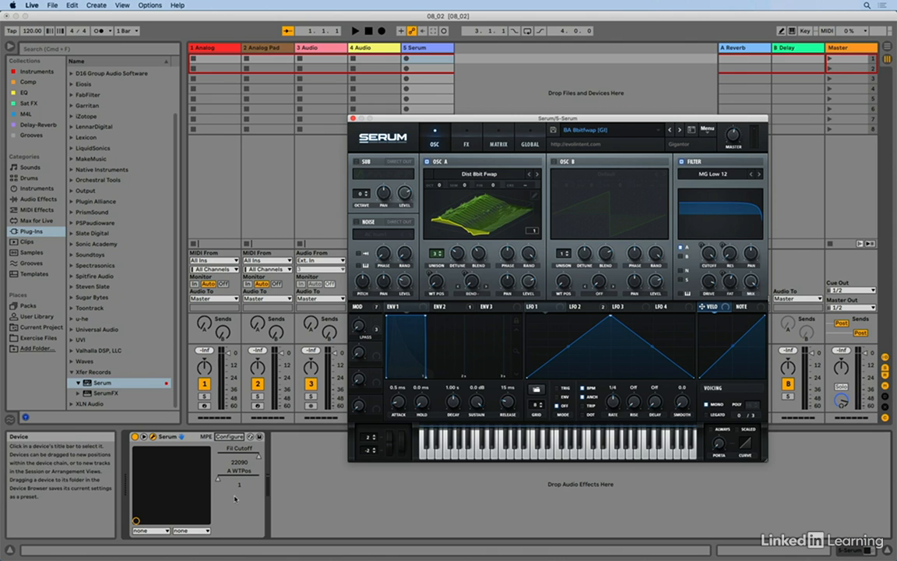
mouse_move(259, 457)
left_mouse_down()
mouse_move(240, 457)
mouse_move(258, 457)
left_mouse_up()
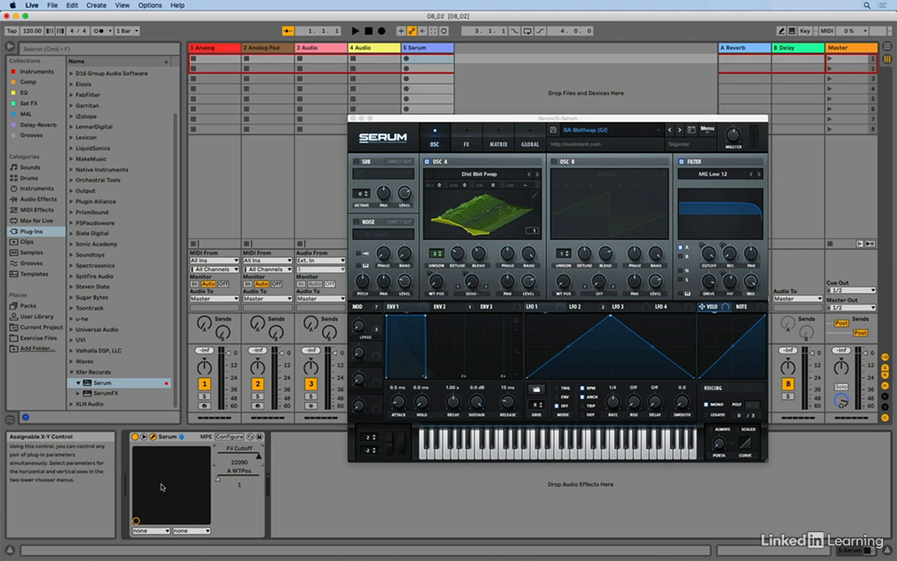
Assign Fil Cutoff and A WTPos to the X-Y control's horizontal and vertical axes, and move its point to about 412 and 103
left_click(166, 532)
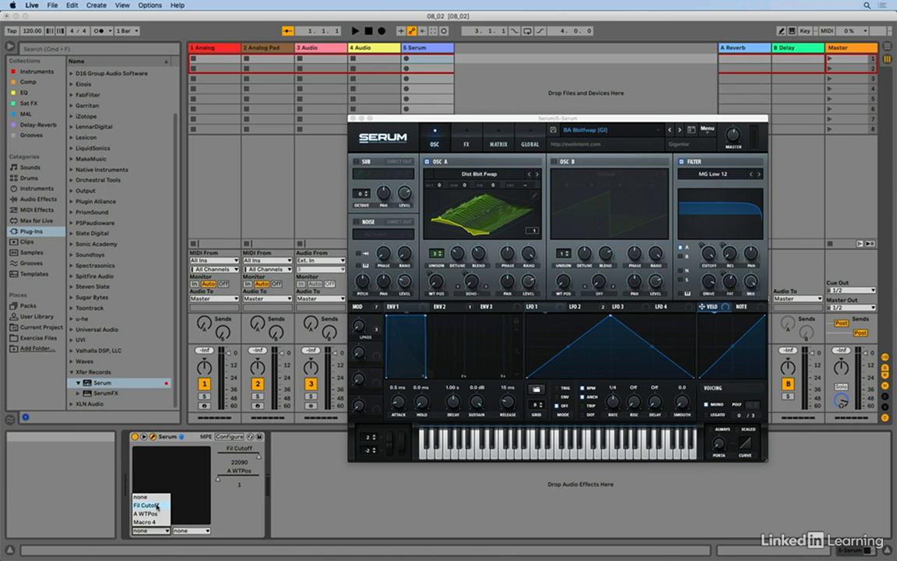
left_click(156, 505)
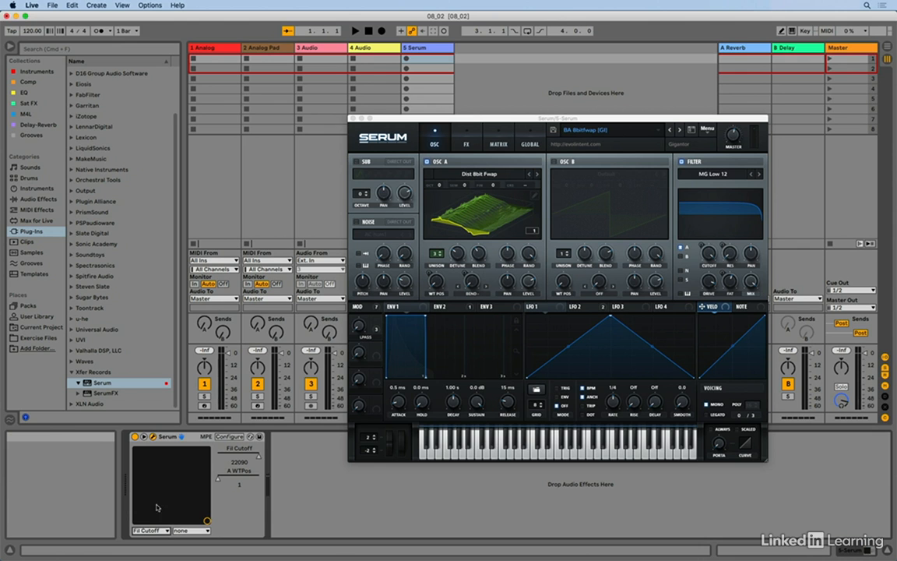
left_click(192, 530)
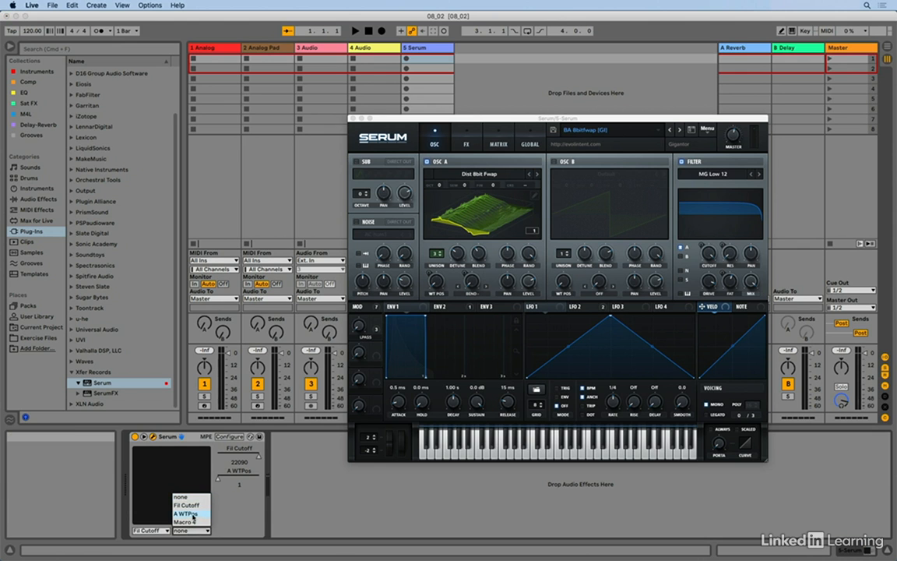
left_click(194, 515)
left_click_drag(206, 520, 161, 488)
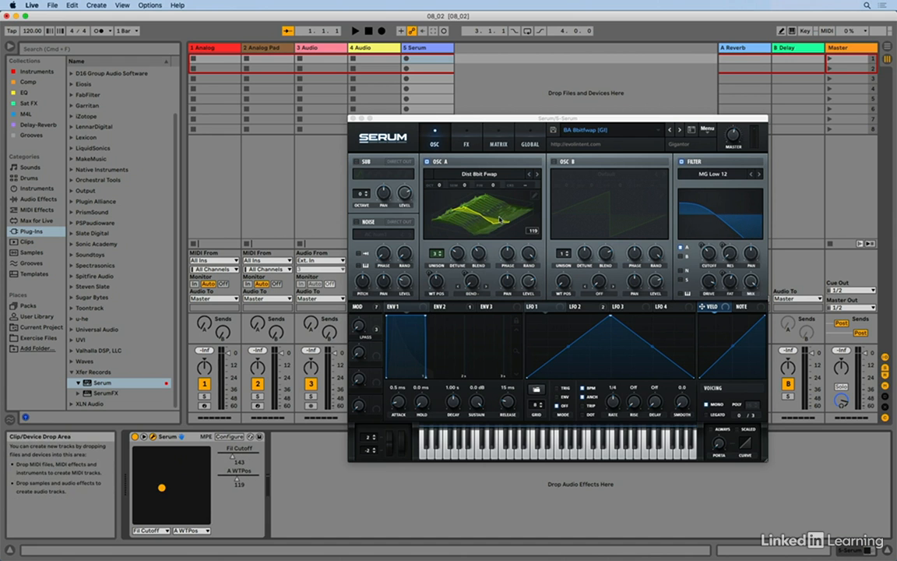
mouse_move(161, 487)
left_mouse_down()
mouse_move(172, 485)
mouse_move(147, 465)
mouse_move(144, 488)
mouse_move(172, 492)
left_mouse_up()
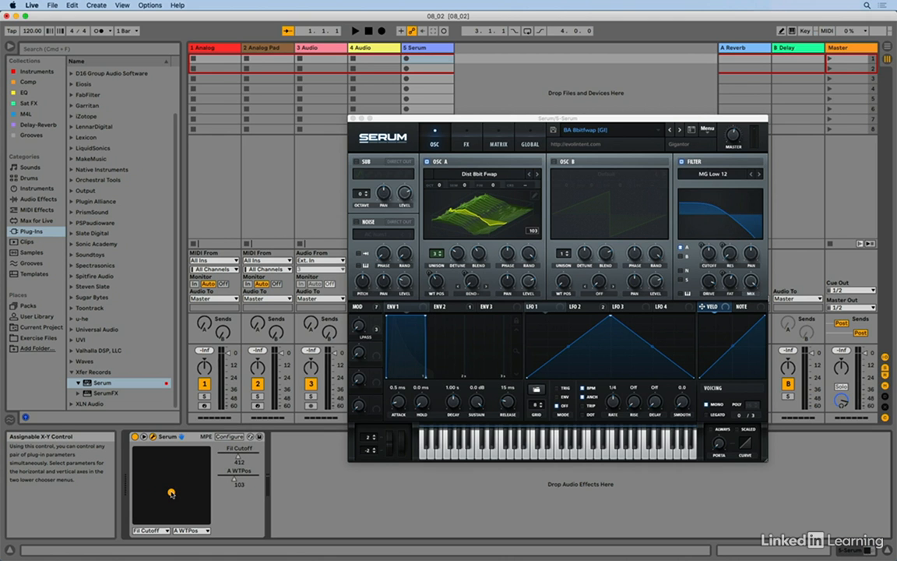